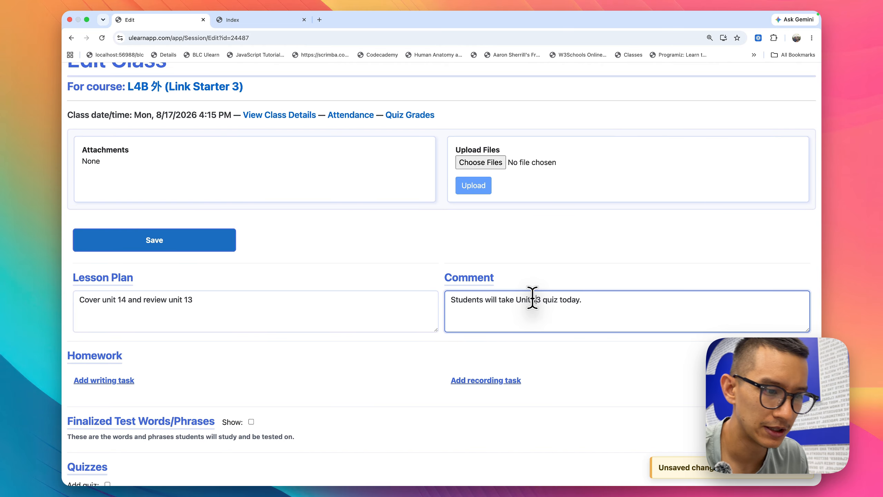
# - Add a writing task to the homework of the L4B 外 (Link Starter 3) class
pyautogui.click(473, 261)
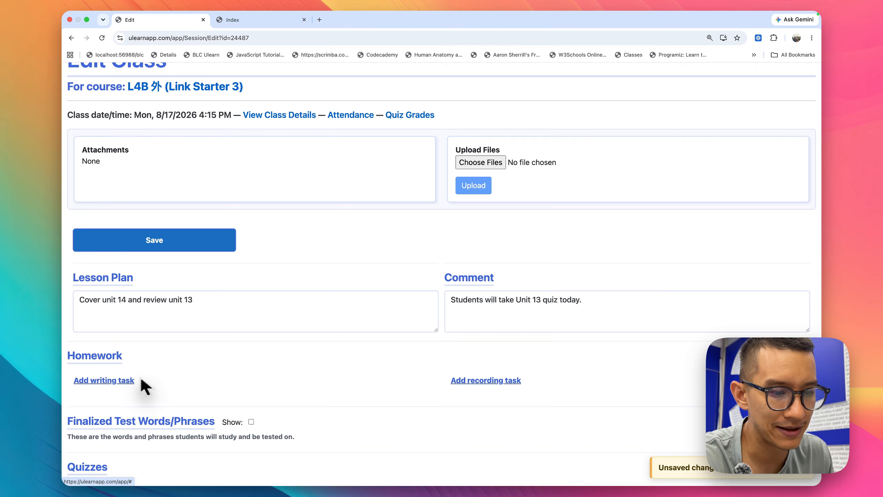
pyautogui.click(113, 380)
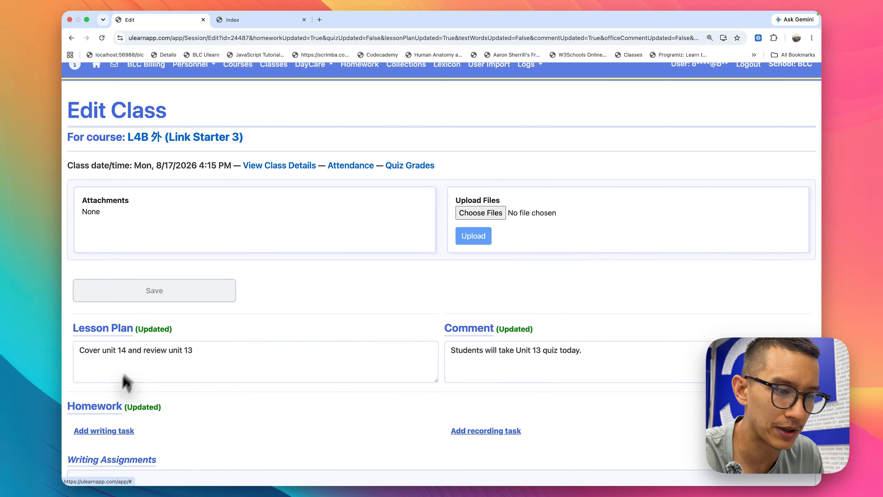
pyautogui.click(213, 349)
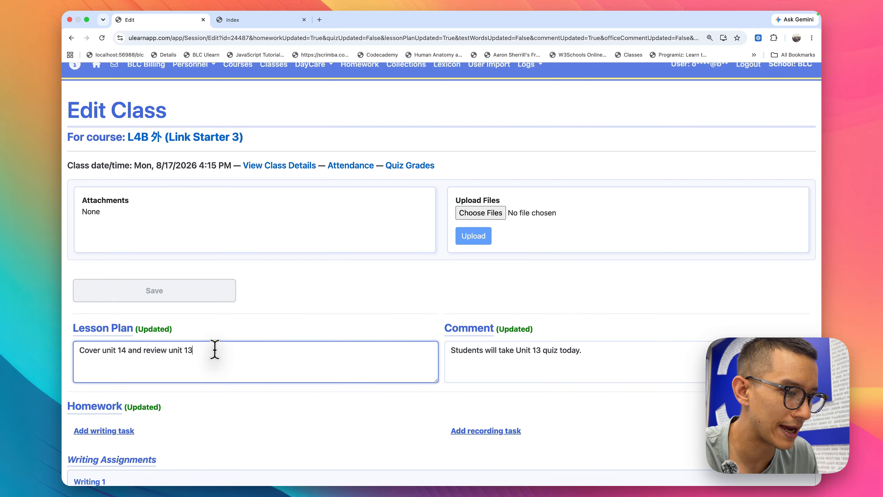
pyautogui.click(166, 285)
pyautogui.scroll(-2, 165, 285)
pyautogui.scroll(-2, 167, 288)
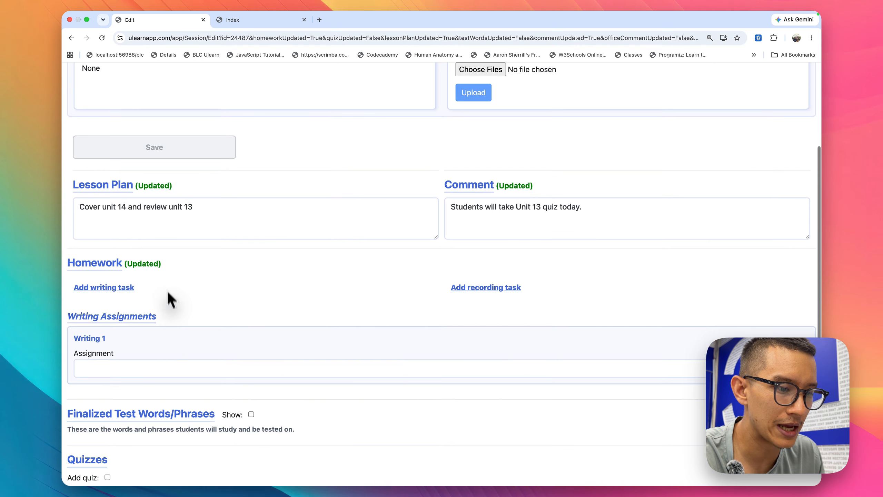
# - Enter "Unit 14 Student Book" as the Writing 1 assignment and save the class
pyautogui.click(161, 365)
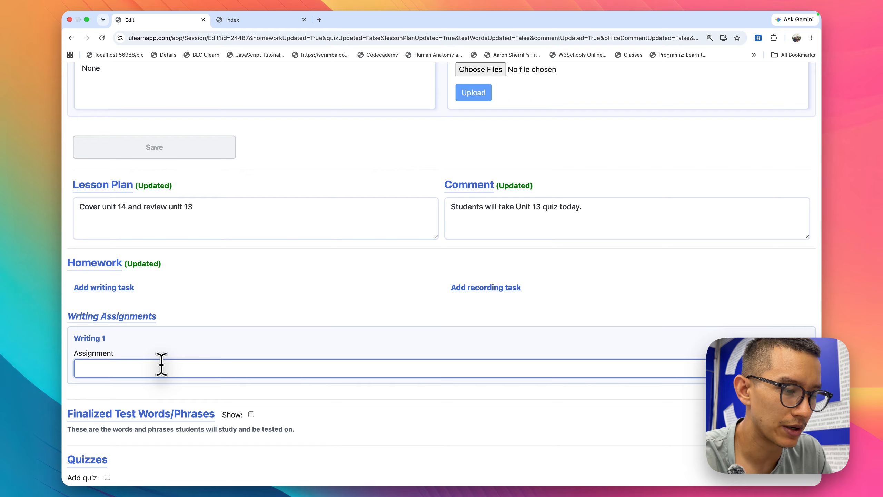
pyautogui.write('Unit 14 Stude')
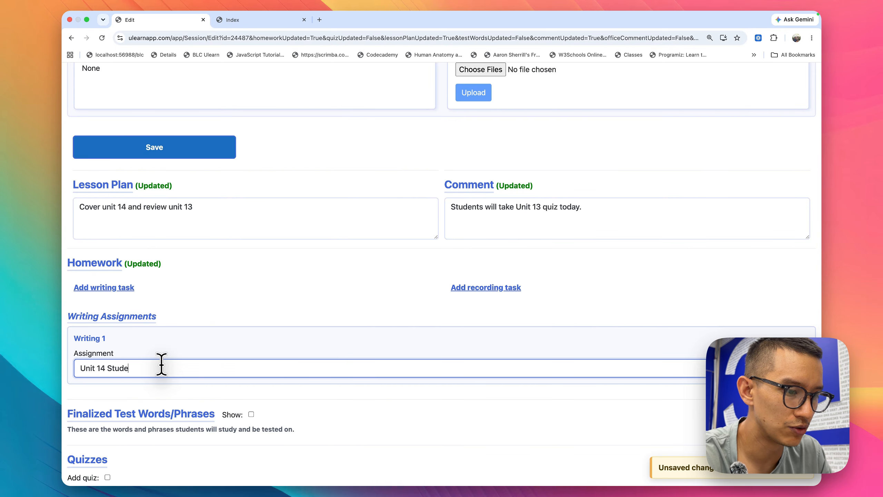
pyautogui.write('nt Book')
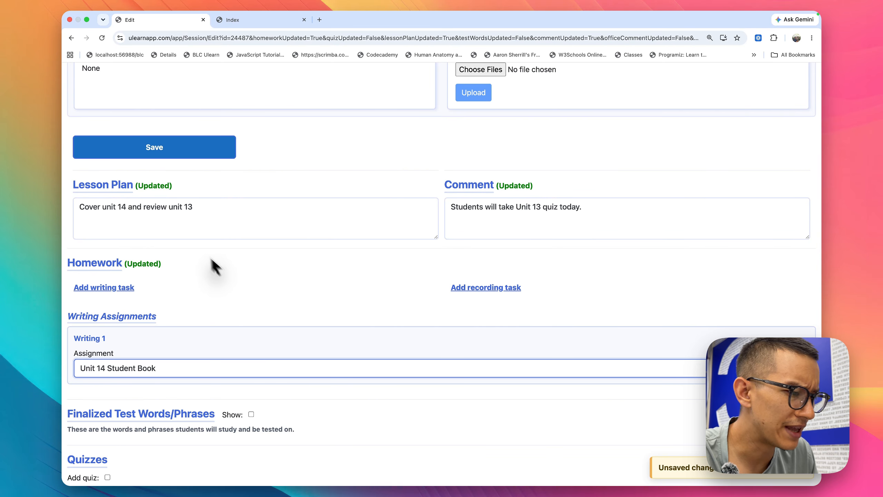
pyautogui.click(168, 153)
# - Add a recording task to the homework with the assignment text "Record U14 Reading"
pyautogui.scroll(-6, 369, 285)
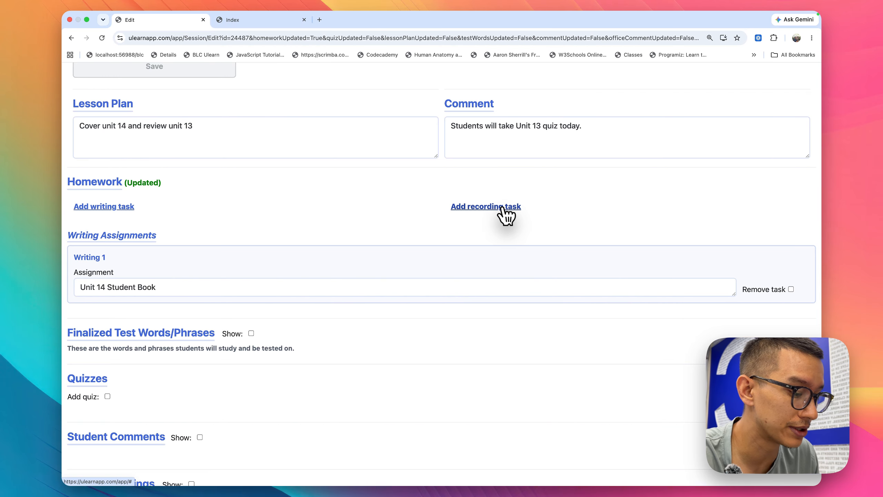
pyautogui.click(504, 211)
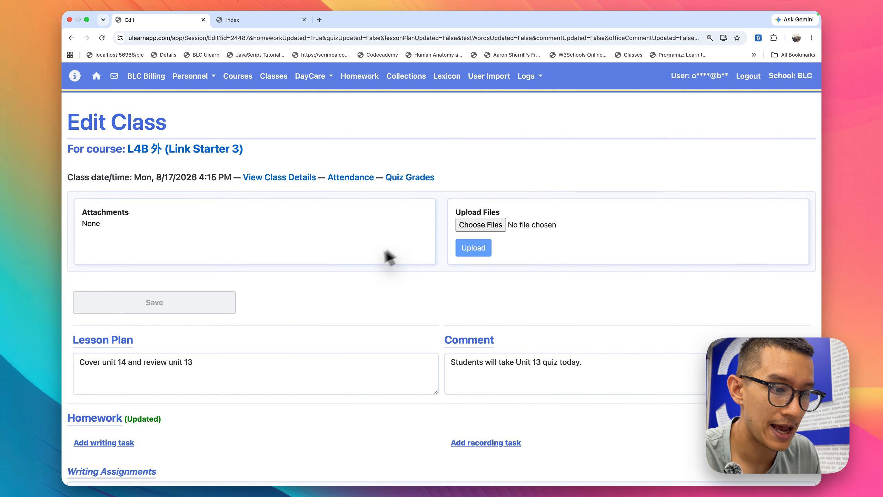
pyautogui.scroll(-5, 341, 270)
pyautogui.scroll(-2, 177, 418)
pyautogui.click(167, 388)
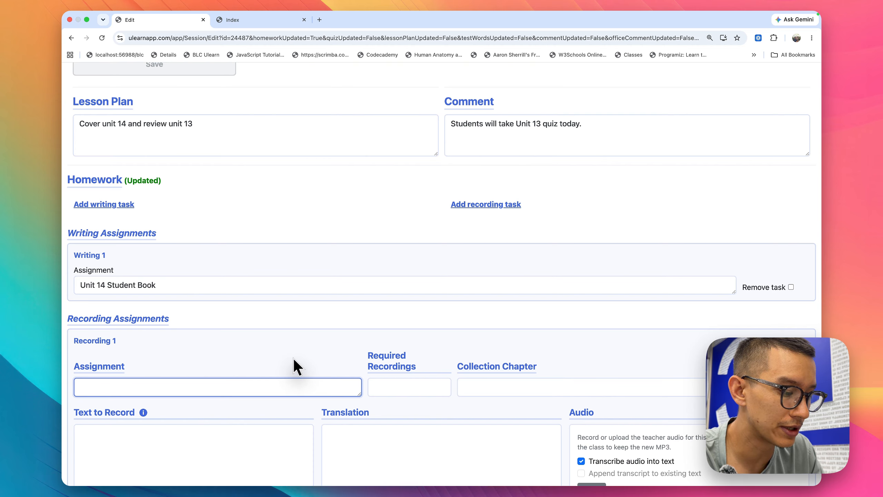
pyautogui.write('Record U')
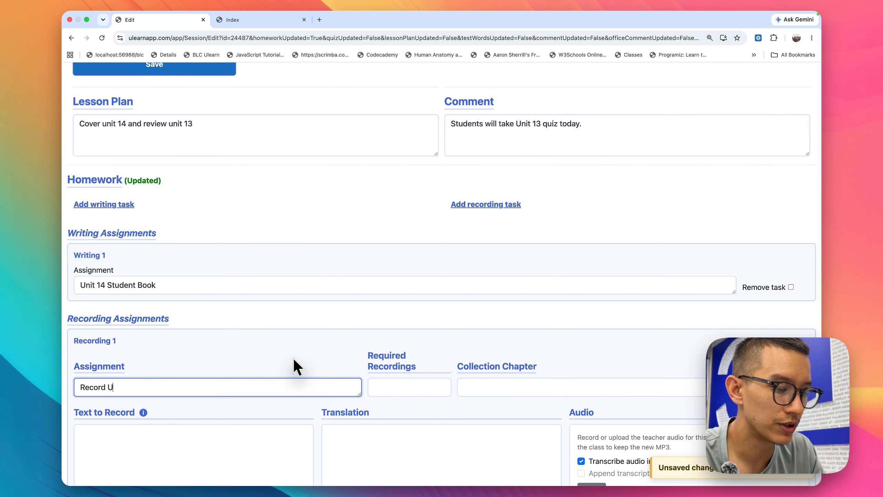
pyautogui.write('14 Reading')
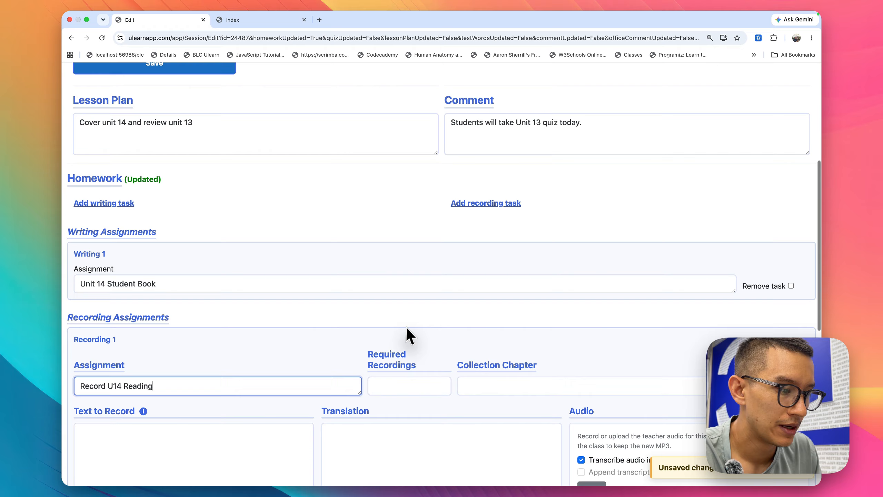
# - Set the required recordings of Recording 1 to 7 and look over its audio options
pyautogui.scroll(-4, 406, 328)
pyautogui.click(409, 288)
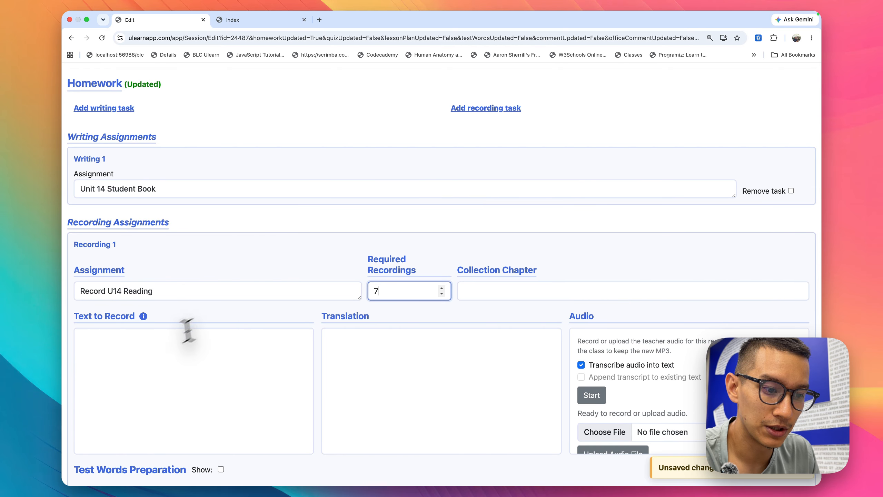
pyautogui.scroll(-2, 423, 358)
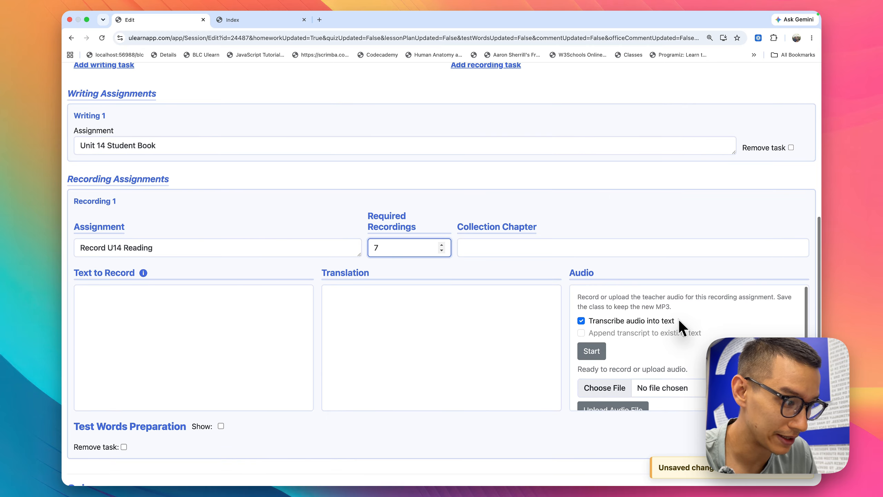
pyautogui.scroll(-2, 679, 319)
pyautogui.scroll(2, 614, 332)
pyautogui.scroll(-2, 613, 333)
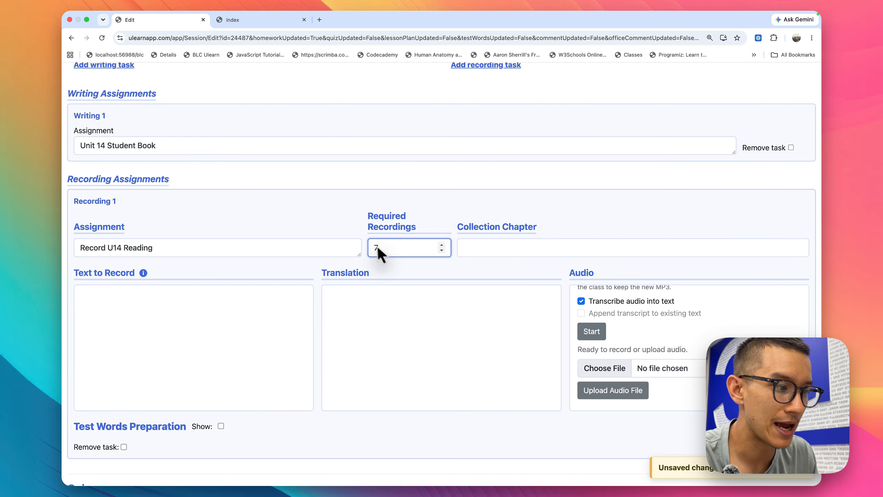
# - Add a quiz to the class
pyautogui.scroll(-5, 348, 221)
pyautogui.scroll(-1, 347, 220)
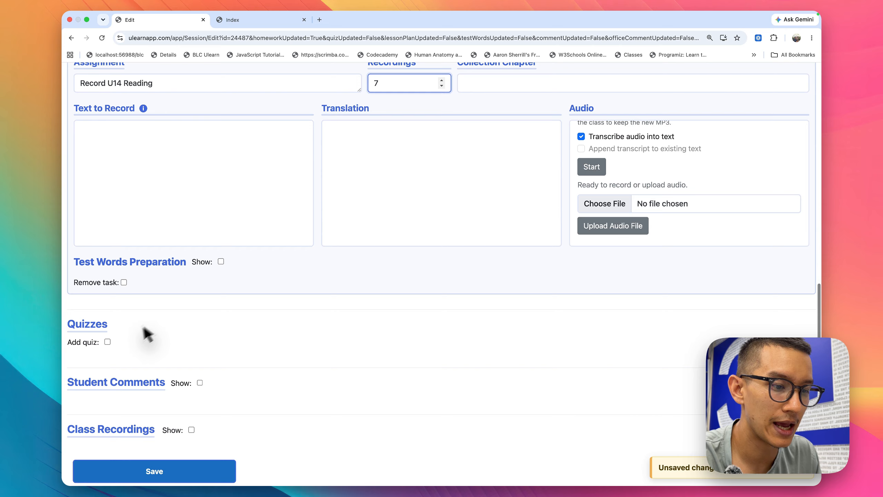
pyautogui.click(107, 342)
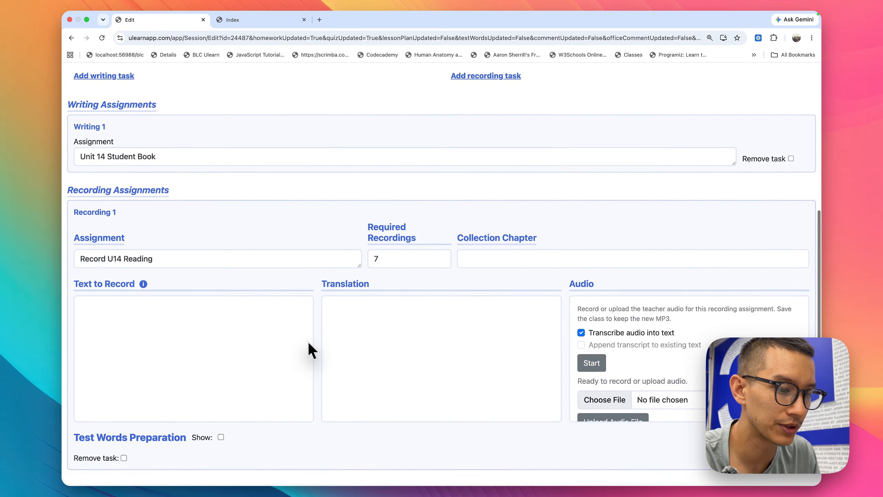
# - Rename the added quiz "Unit 13 Quiz", set its maximum score to 17, and save the class
pyautogui.scroll(-6, 308, 341)
pyautogui.doubleClick(167, 343)
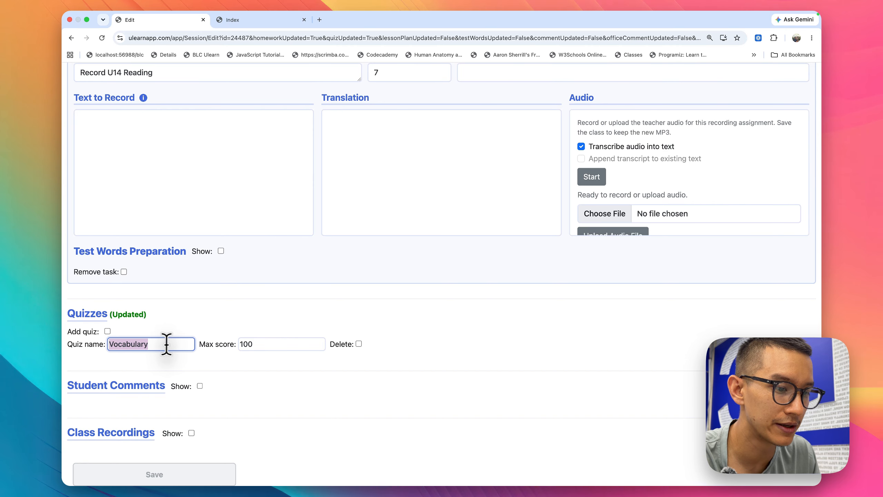
pyautogui.write('Unit 13 ')
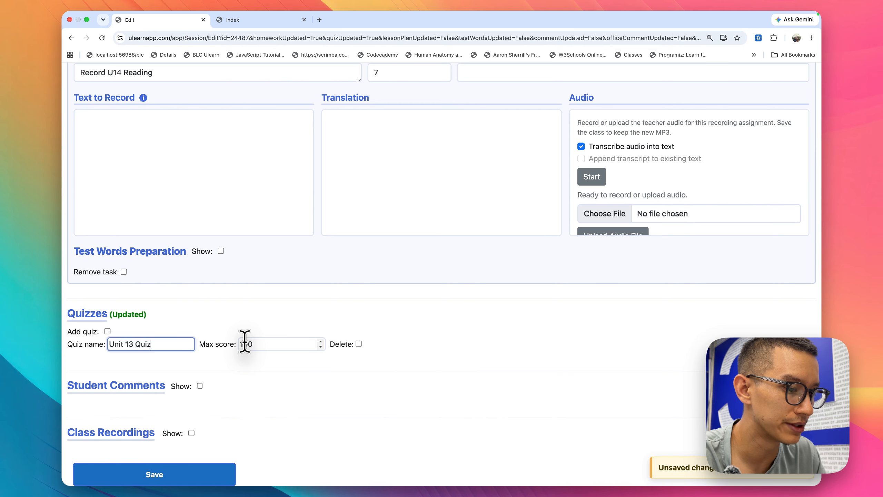
pyautogui.write('Quiz')
pyautogui.scroll(-2, 301, 383)
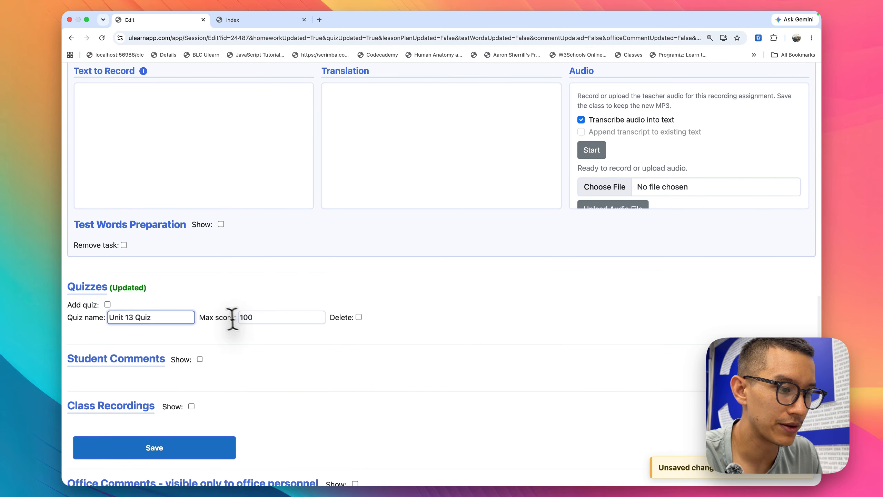
pyautogui.click(274, 316)
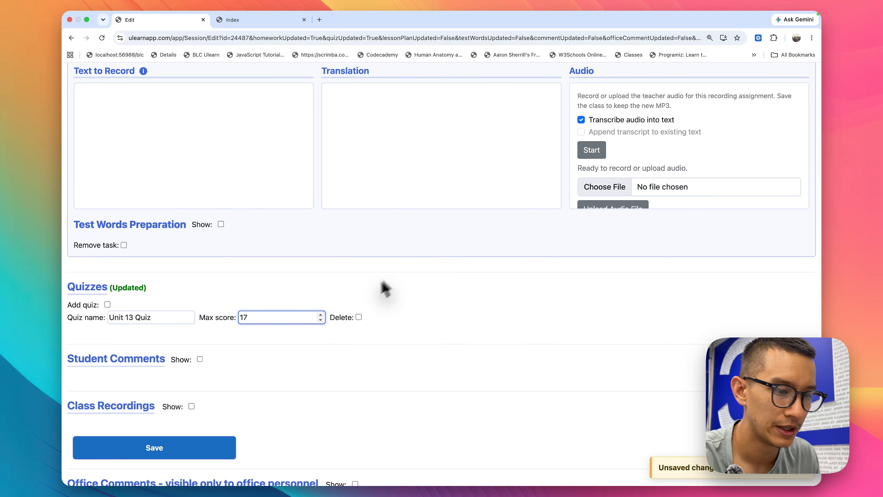
pyautogui.click(169, 449)
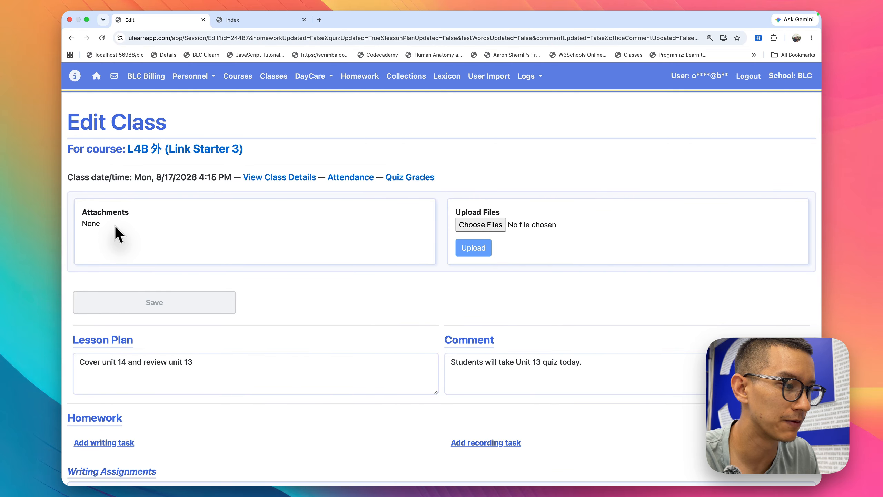
# - Upload Unit 14.doc from the Downloads folder as a class attachment
pyautogui.click(499, 224)
pyautogui.click(307, 254)
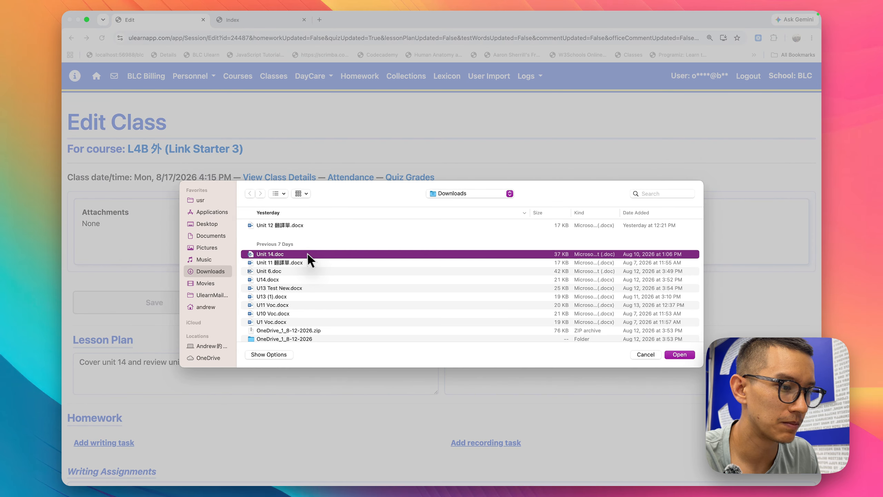
pyautogui.press('Return')
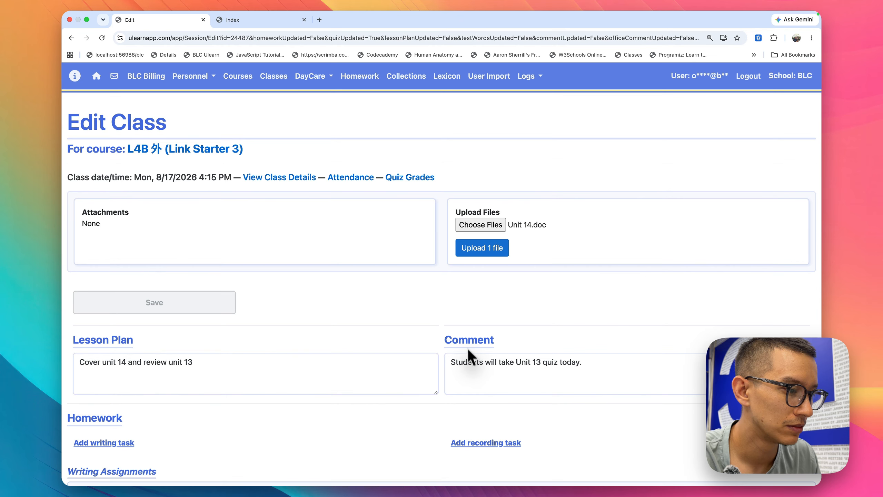
pyautogui.click(492, 248)
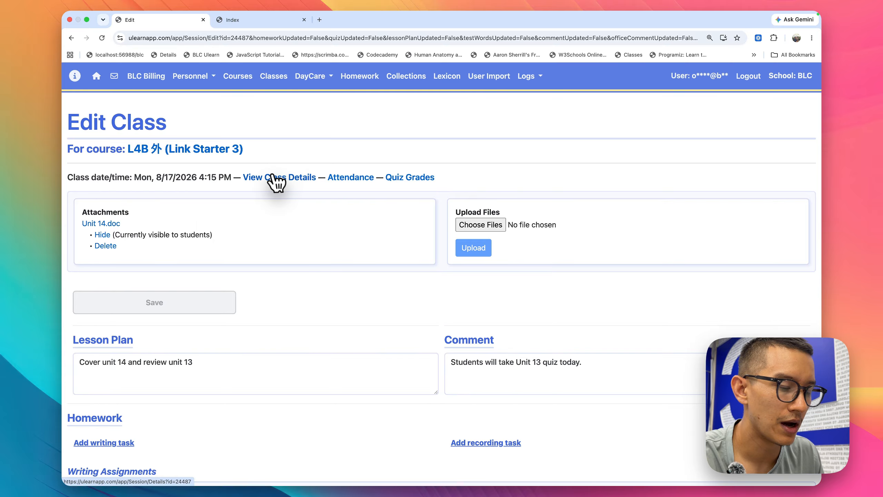
# - Open the class details and review the quiz, lesson plan, homework, comment, attachment and attendance sections
pyautogui.click(289, 178)
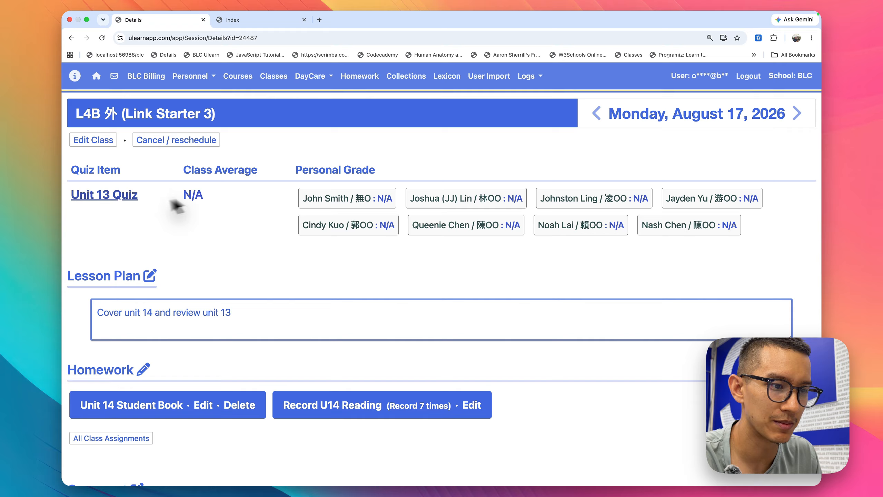
pyautogui.scroll(-3, 173, 214)
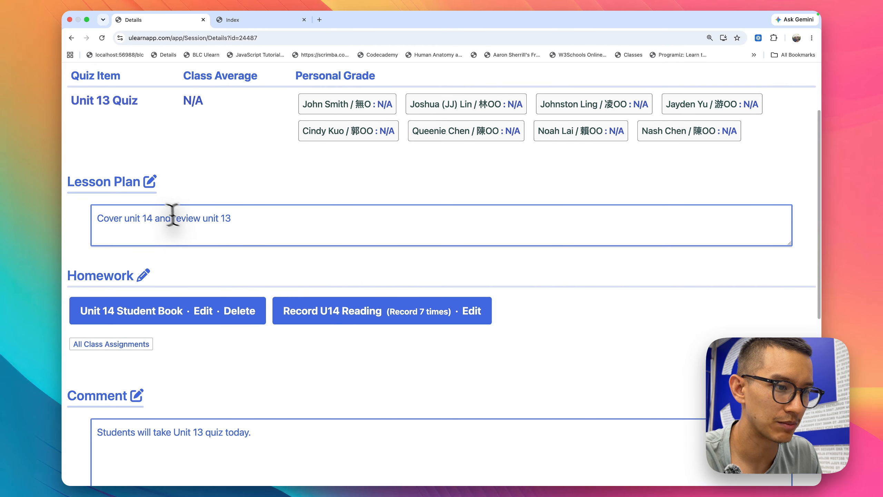
pyautogui.scroll(-2, 207, 227)
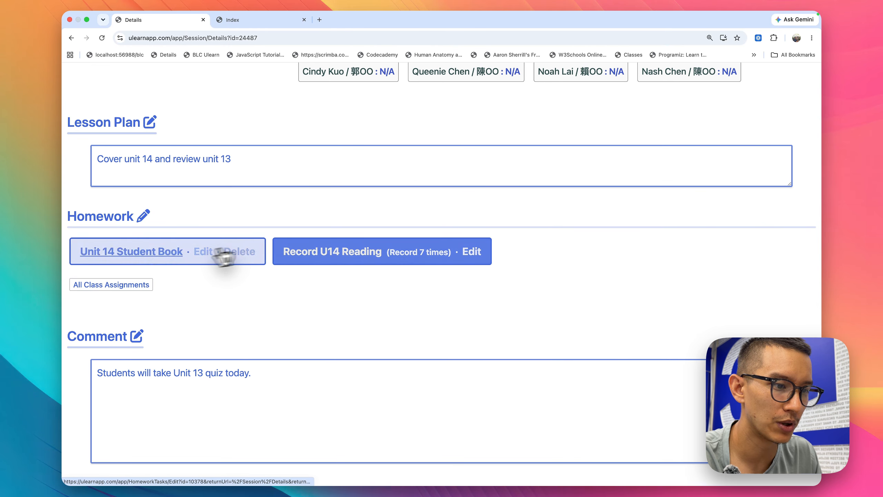
pyautogui.scroll(-3, 169, 297)
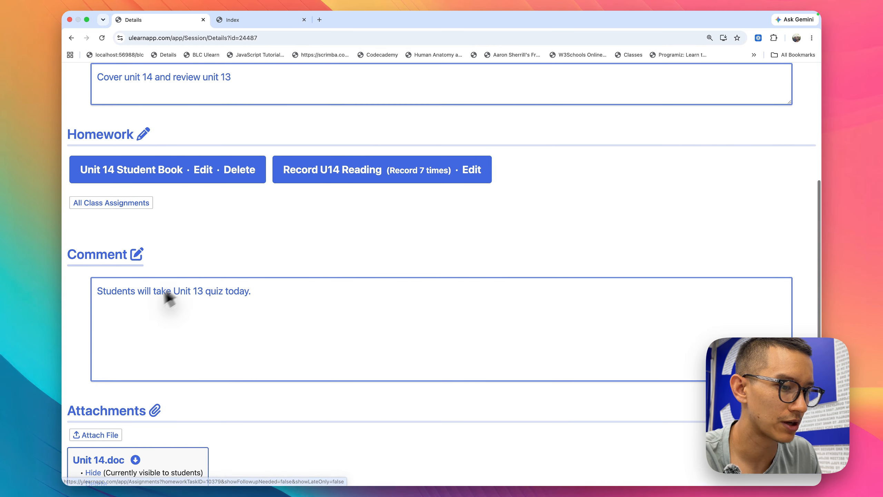
pyautogui.scroll(-3, 238, 336)
pyautogui.scroll(-1, 278, 348)
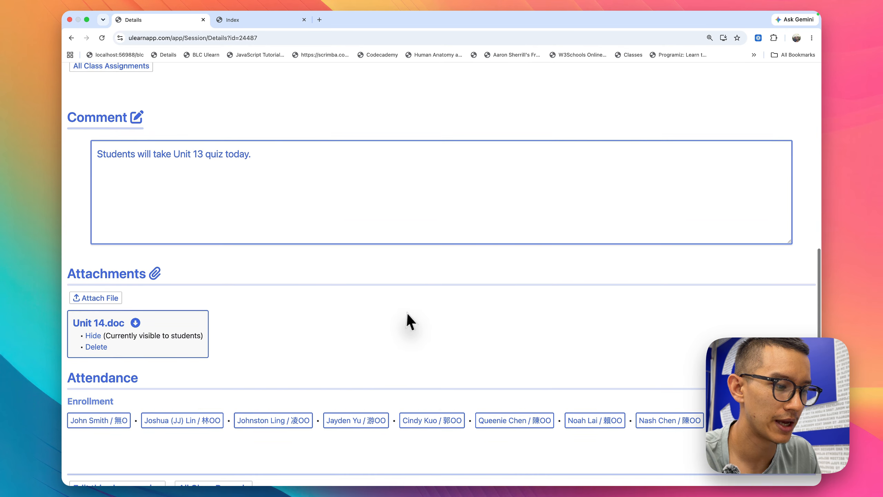
pyautogui.scroll(-1, 405, 311)
pyautogui.scroll(5, 570, 344)
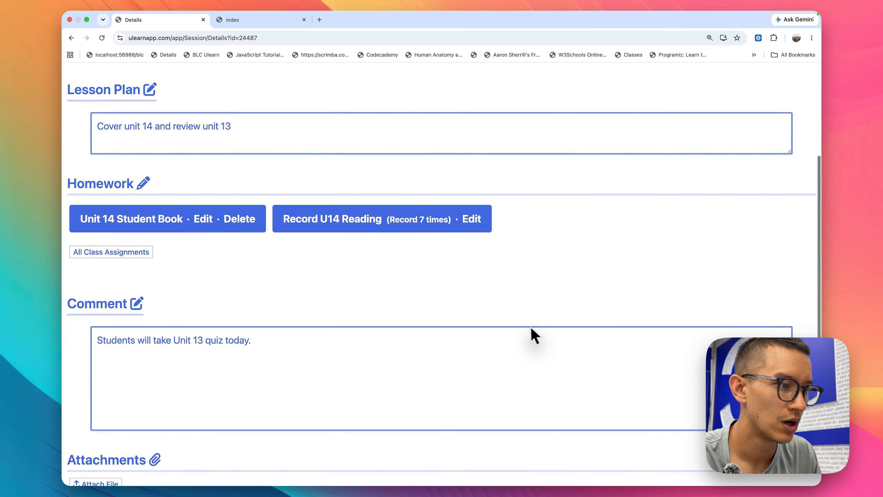
pyautogui.scroll(5, 530, 327)
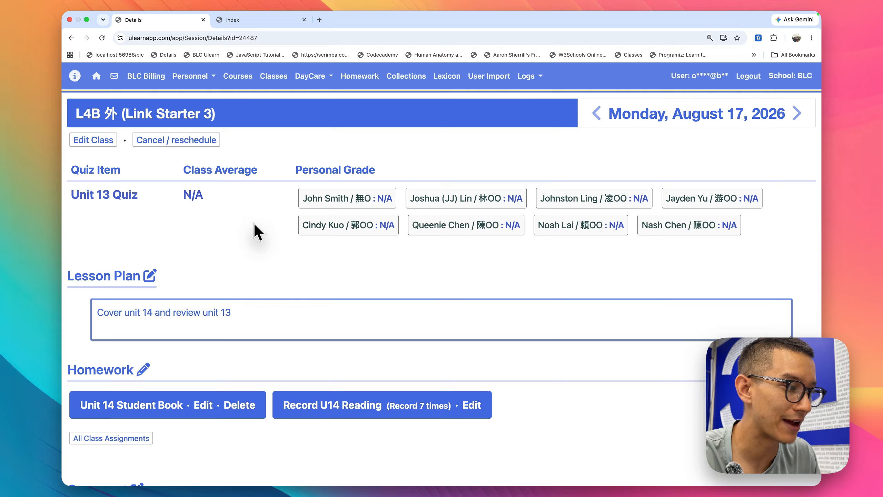
# - Open the class schedule and check the attachment, lesson and comment entries for L4B 外 (Link Starter 3)
pyautogui.click(273, 77)
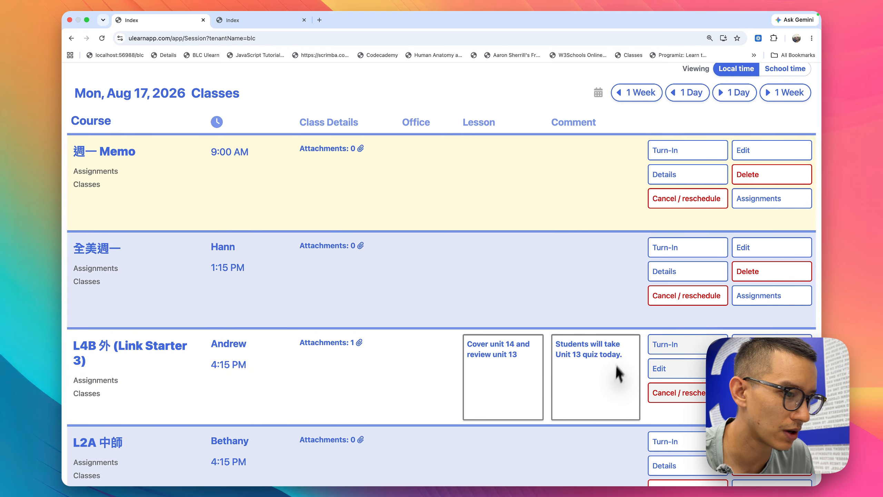
pyautogui.moveTo(360, 344)
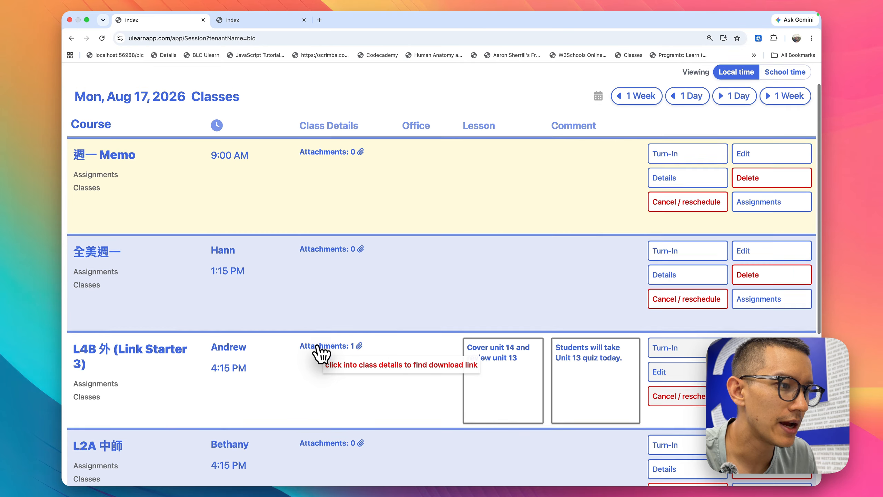
pyautogui.scroll(2, 323, 334)
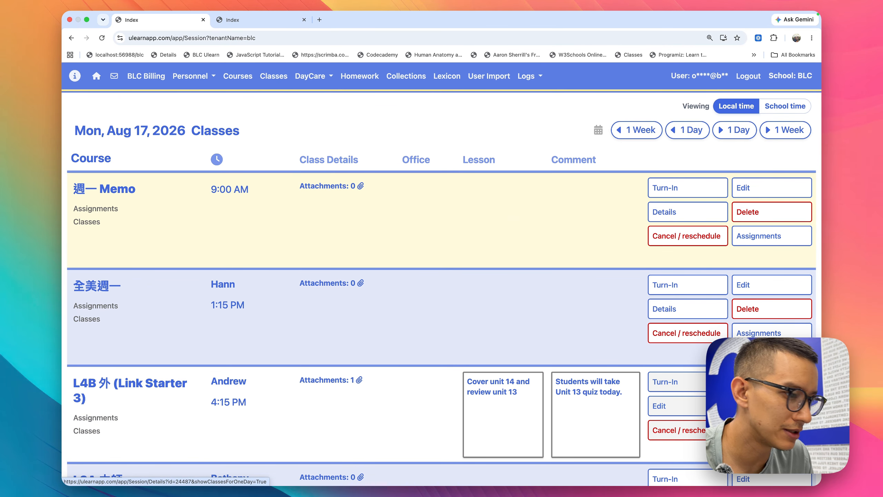
# - Open the homework follow-up list and examine the turned-in dates, due dates and submitted recordings of the Record U7 task
pyautogui.click(758, 382)
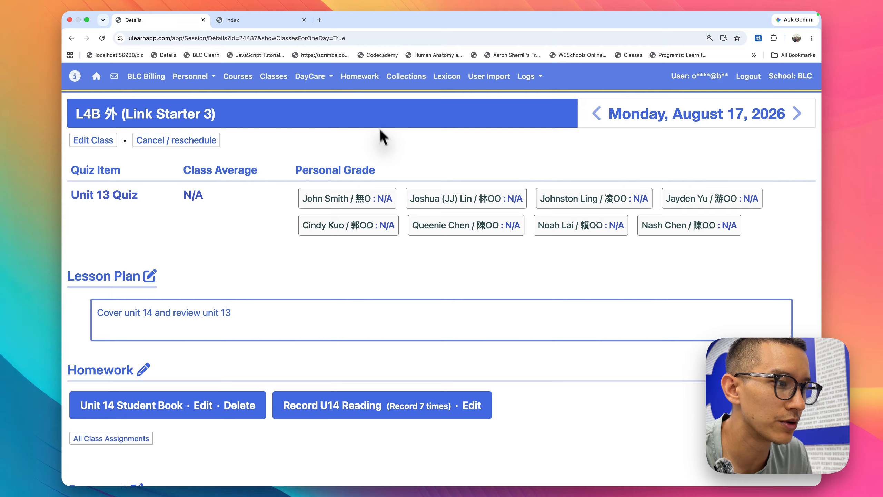
pyautogui.click(359, 78)
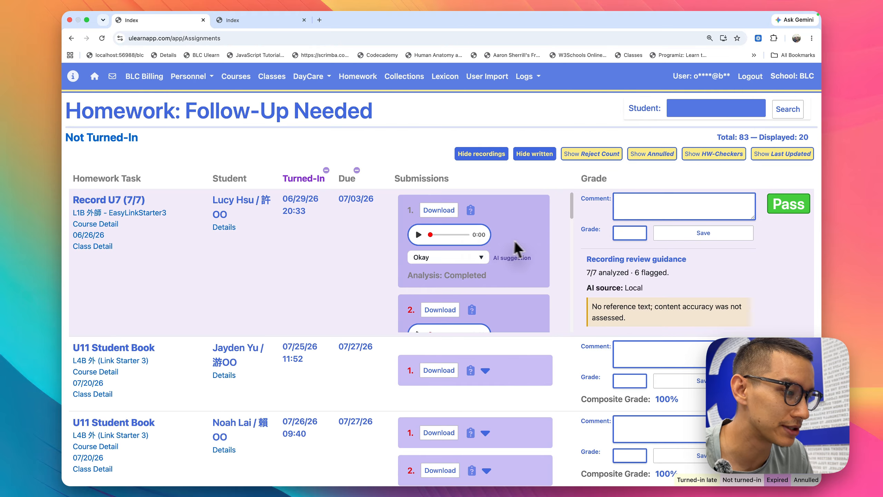
pyautogui.scroll(-3, 513, 239)
pyautogui.scroll(4, 534, 241)
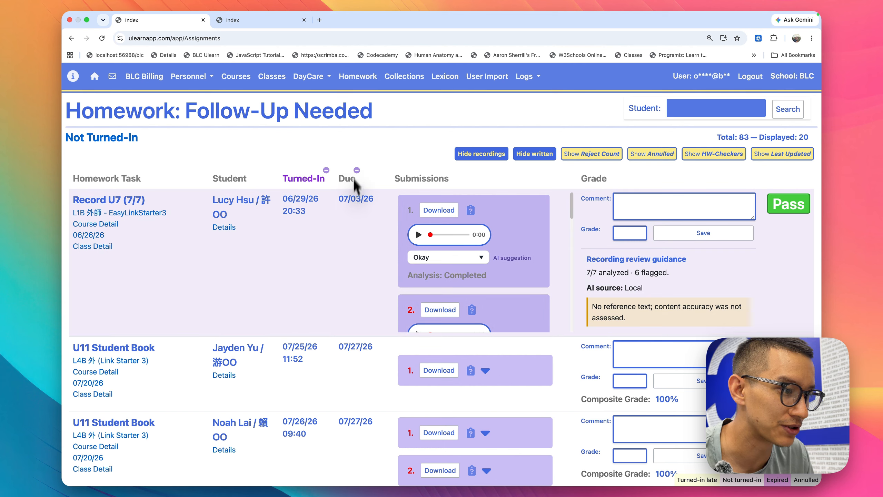
pyautogui.scroll(-1, 511, 281)
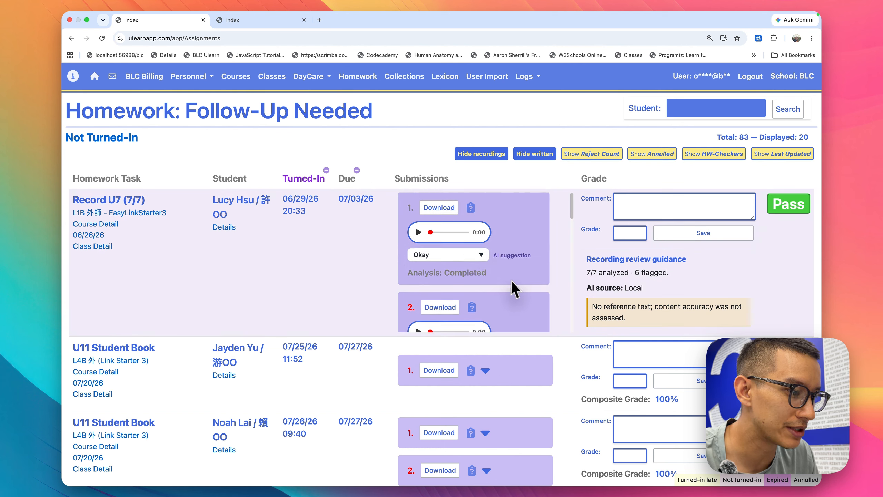
pyautogui.scroll(-10, 514, 283)
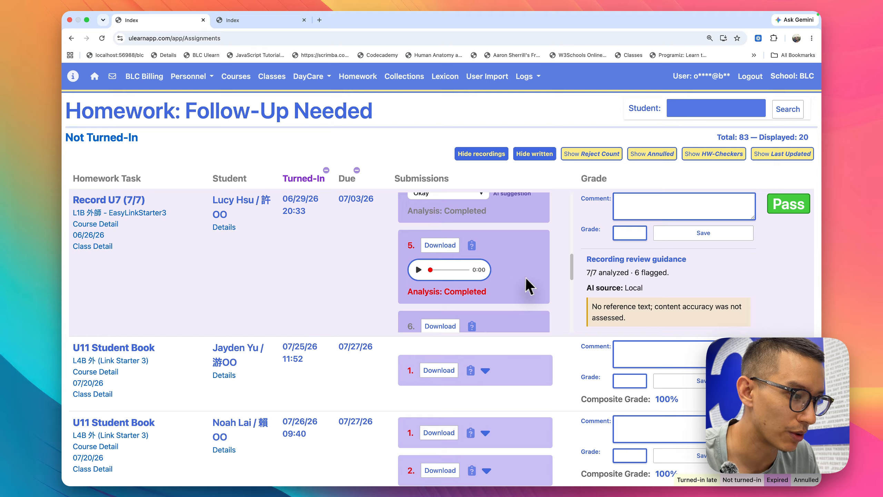
pyautogui.scroll(-3, 518, 275)
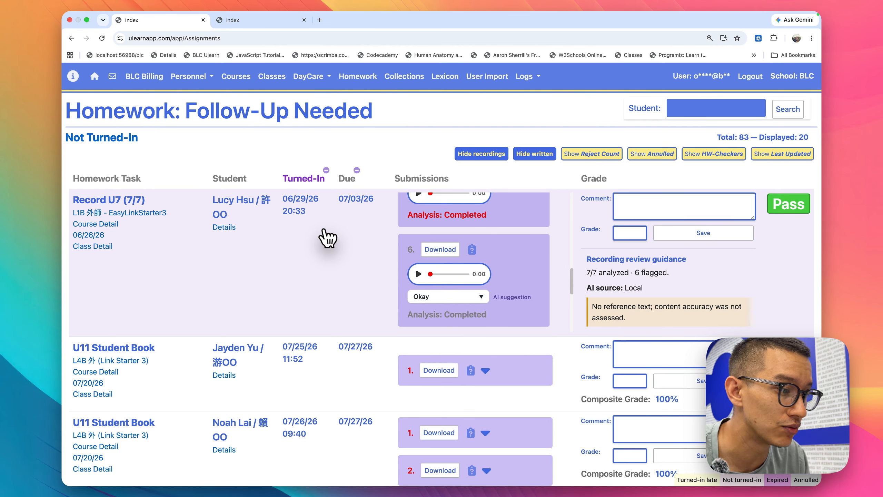
pyautogui.scroll(10, 544, 240)
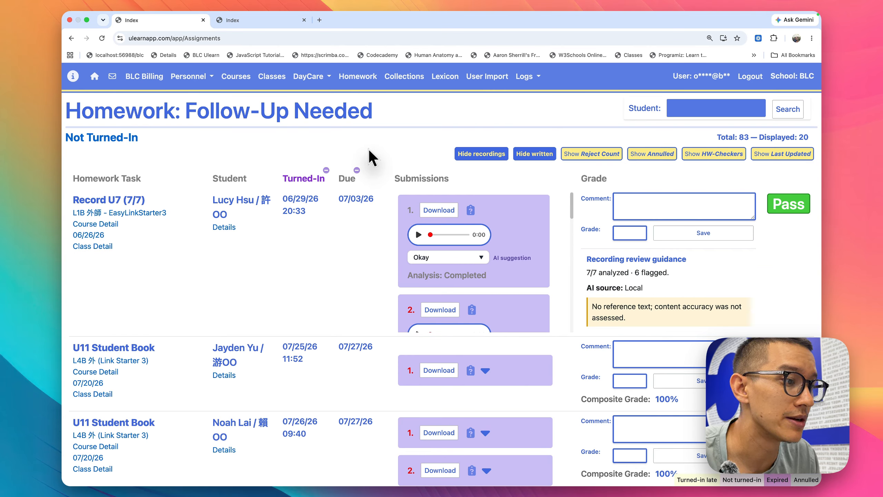
# - Edit the August 17 L4B class and record about 11 seconds of transcribed teacher audio for Record U14 Reading, allowing the microphone this time
pyautogui.click(280, 82)
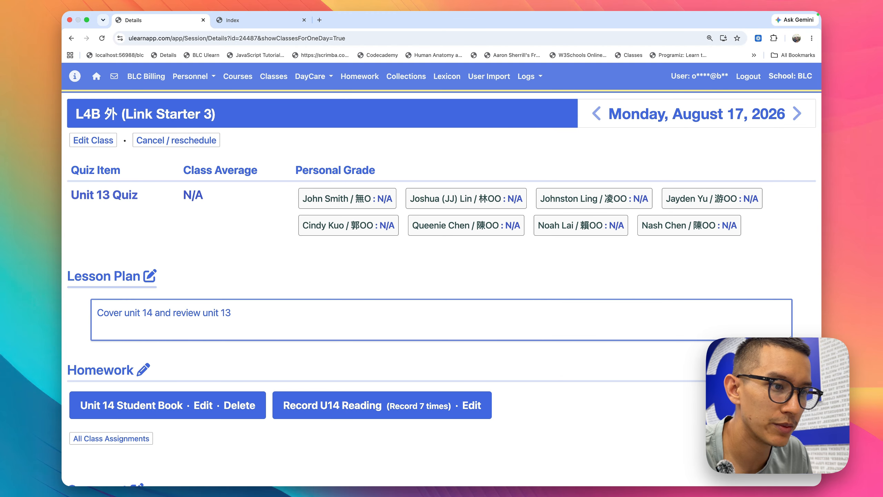
pyautogui.click(91, 141)
pyautogui.scroll(-10, 321, 237)
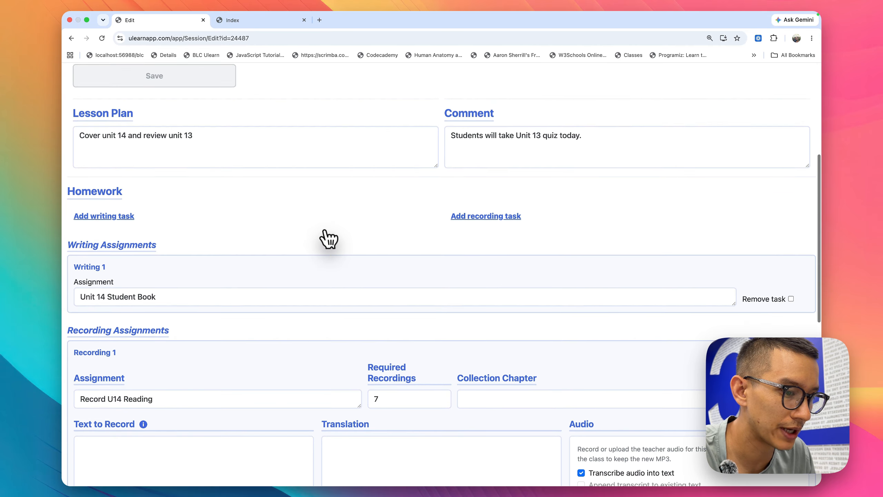
pyautogui.scroll(-1, 223, 250)
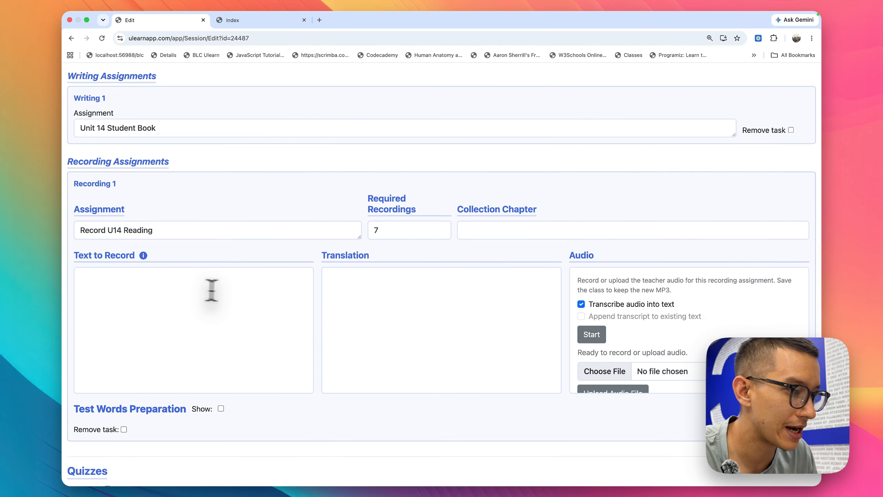
pyautogui.scroll(-1, 487, 264)
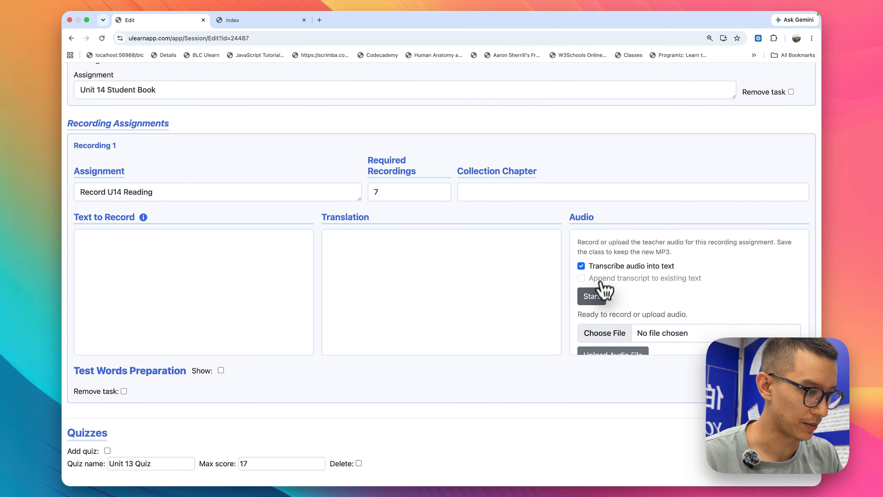
pyautogui.click(597, 299)
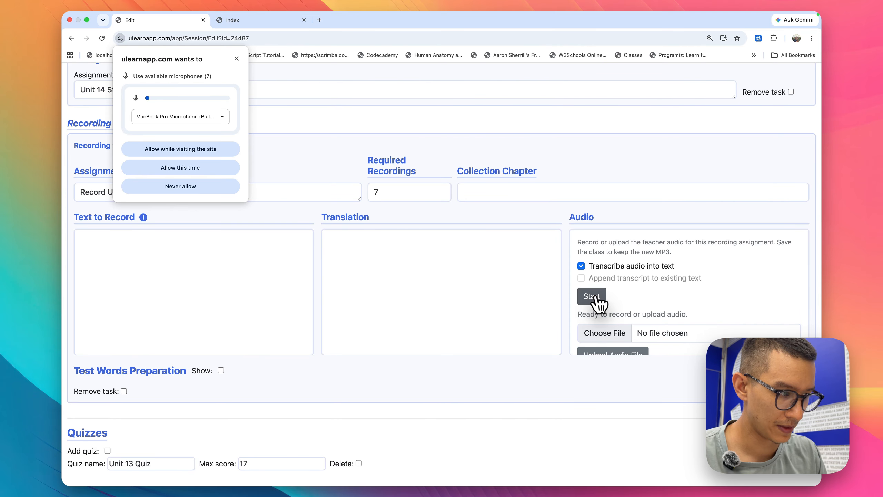
pyautogui.click(207, 168)
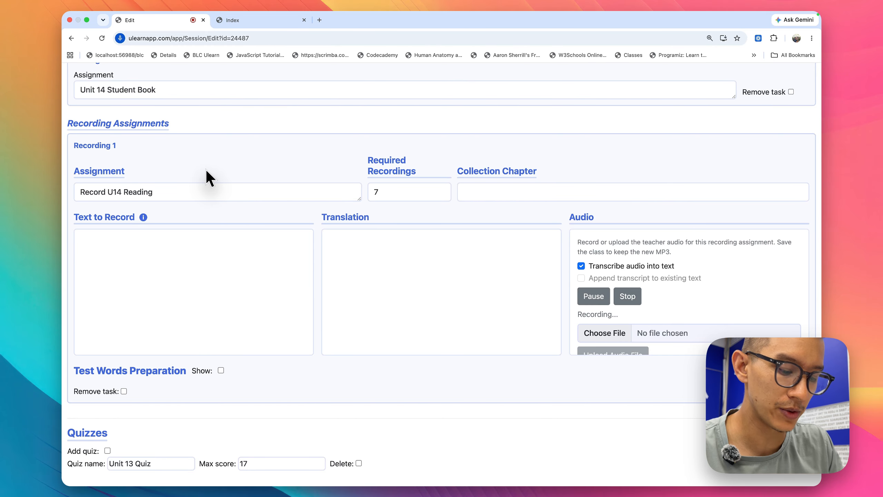
pyautogui.click(627, 295)
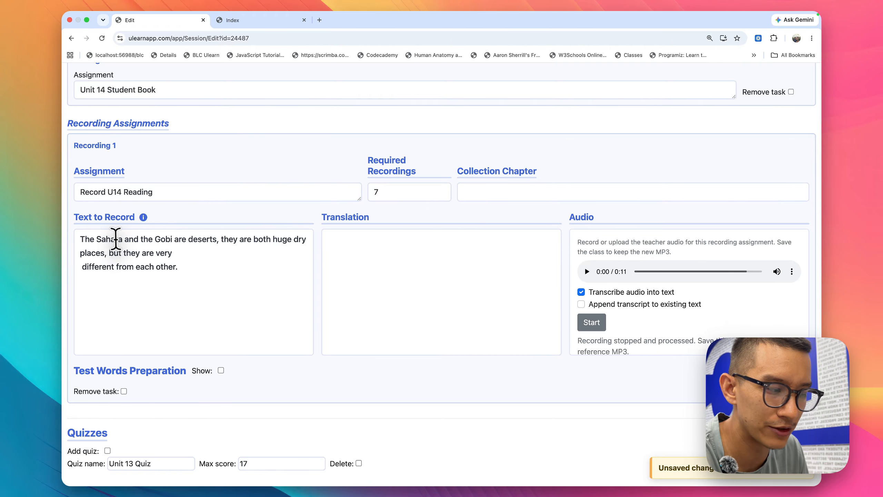
# - Remove the line break before "different" in the recording text, add the translation "撒哈拉沙漠和戈壁都是沙漠，都是非常廣大乾燥的地方，但它們彼此之間有很大的不同。", and save the class
pyautogui.click(83, 265)
pyautogui.press('BackSpace')
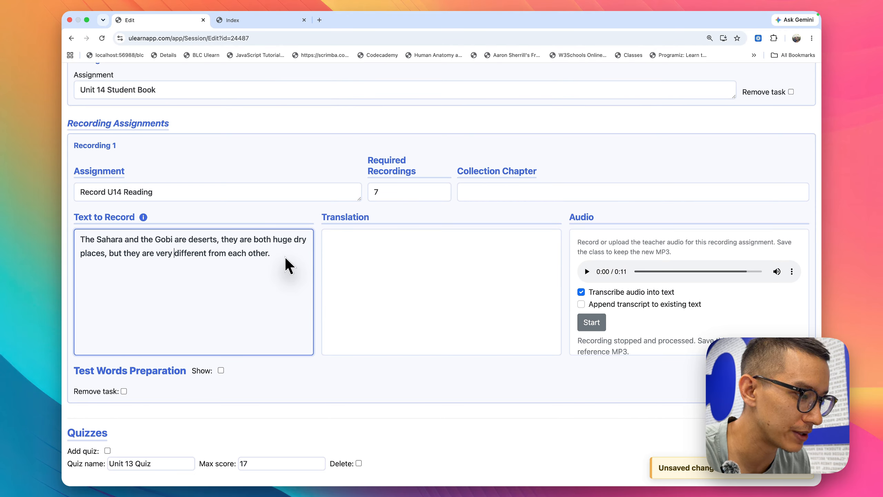
pyautogui.press('super+a')
pyautogui.click(339, 241)
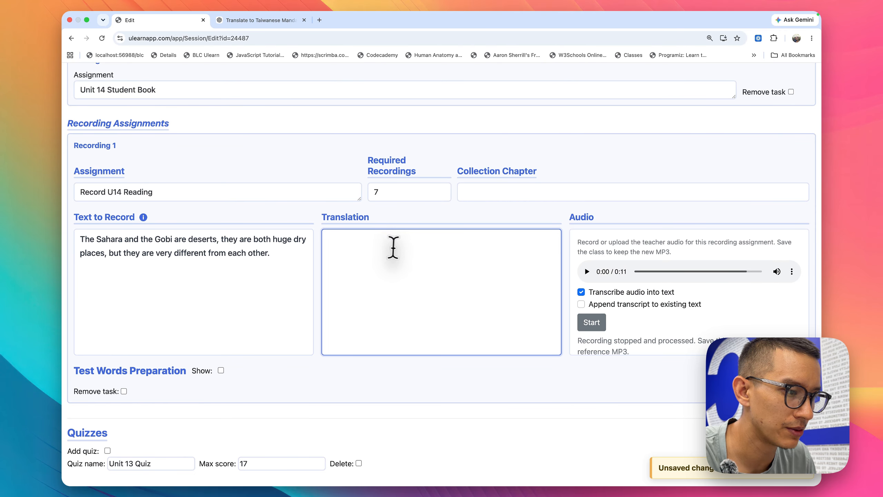
pyautogui.write('撒哈拉沙漠和戈壁都是沙漠，都是非常廣大乾燥的地方，但它們彼此之間有很大的不同。')
pyautogui.click(150, 246)
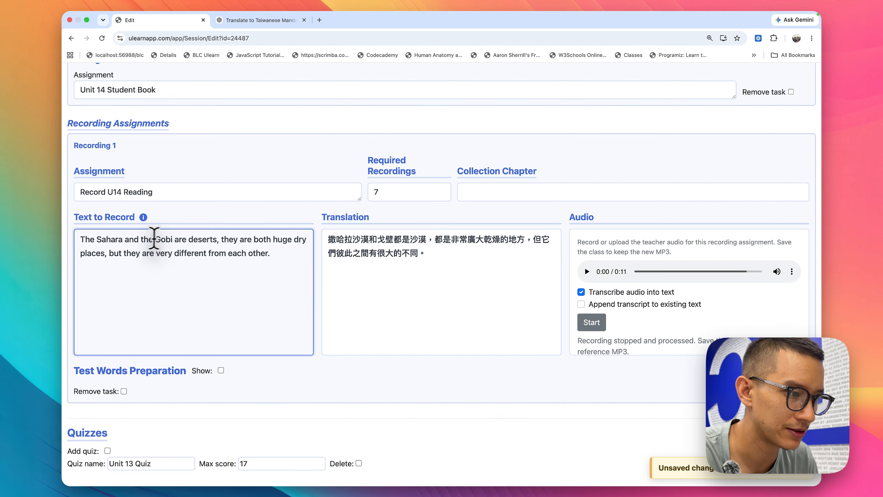
pyautogui.click(459, 259)
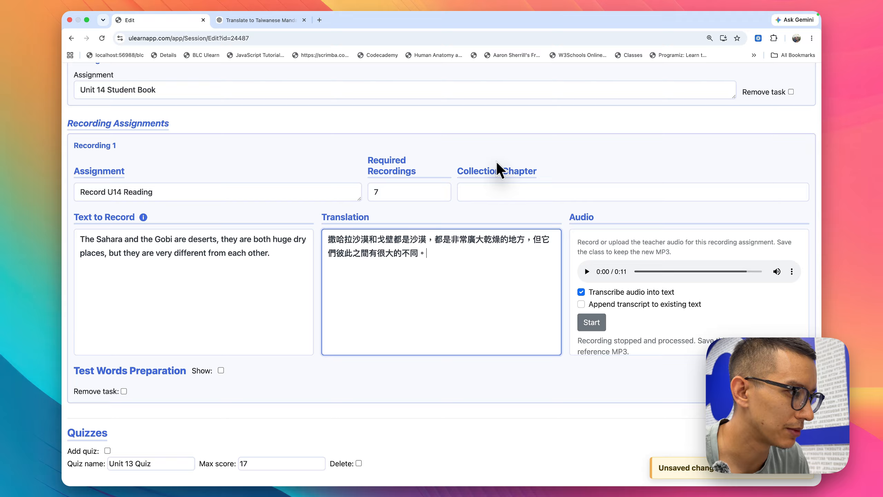
pyautogui.scroll(20, 496, 161)
pyautogui.click(184, 308)
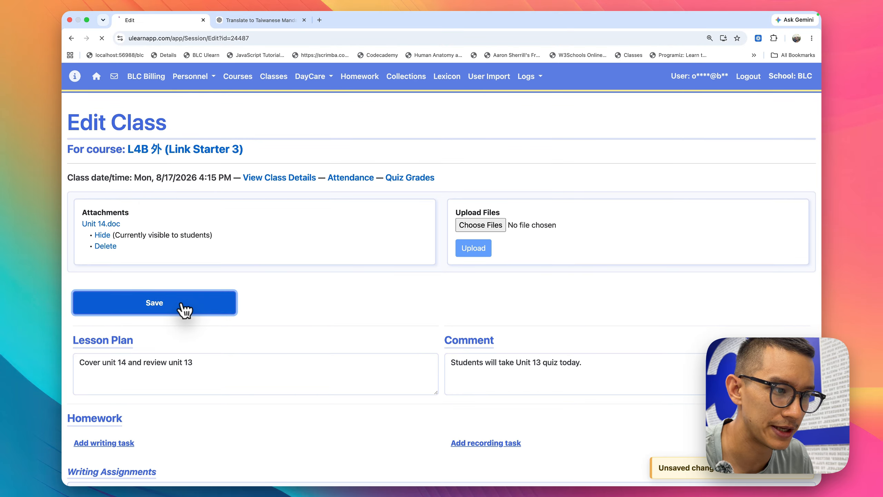
# - Open the class details and check the lesson text, translation and audio of the Record U14 Reading task
pyautogui.click(258, 178)
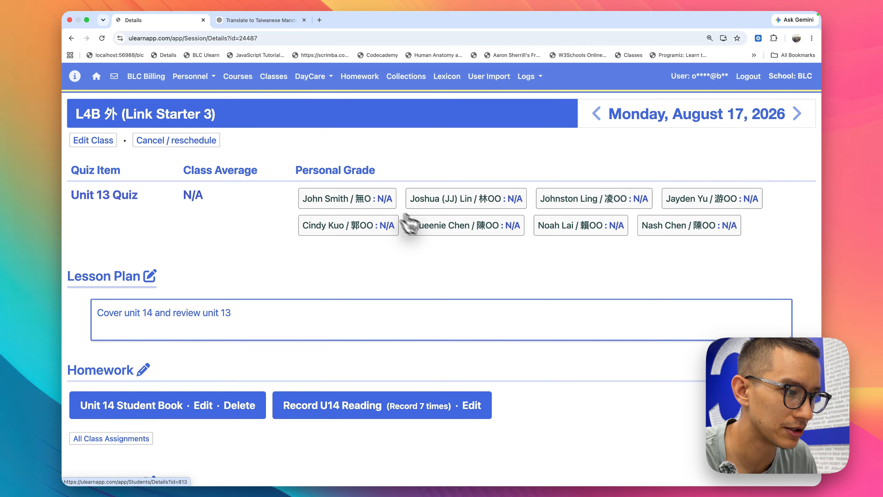
pyautogui.scroll(-10, 450, 277)
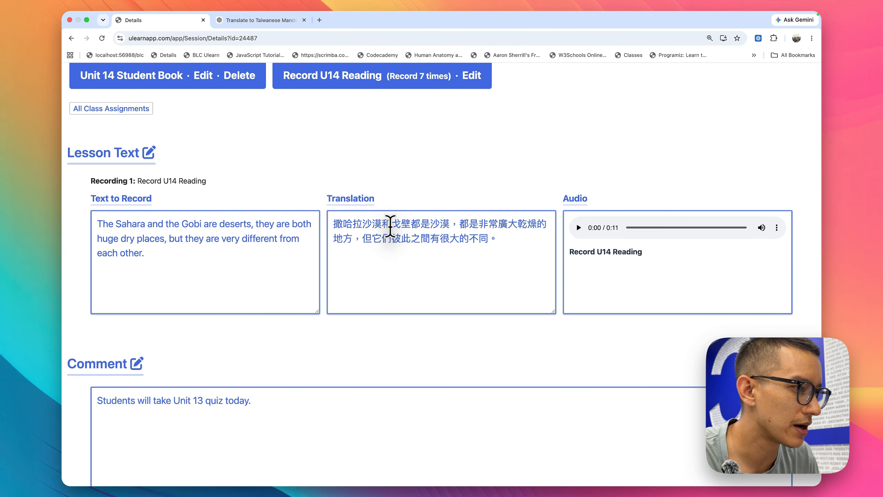
pyautogui.scroll(9, 391, 226)
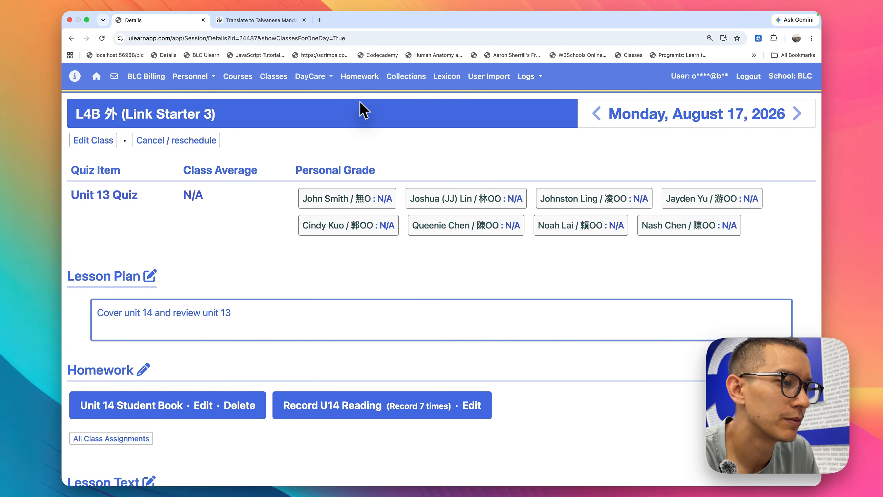
# - From the homework list, open the student's AI-graded recordings of the last 24 hours and examine the Record U10 Reading scores
pyautogui.click(354, 80)
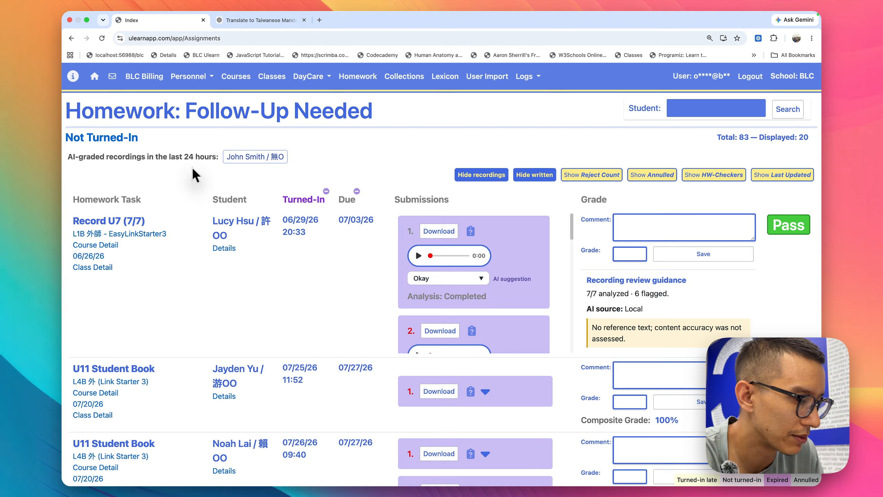
pyautogui.click(260, 157)
pyautogui.scroll(-3, 443, 280)
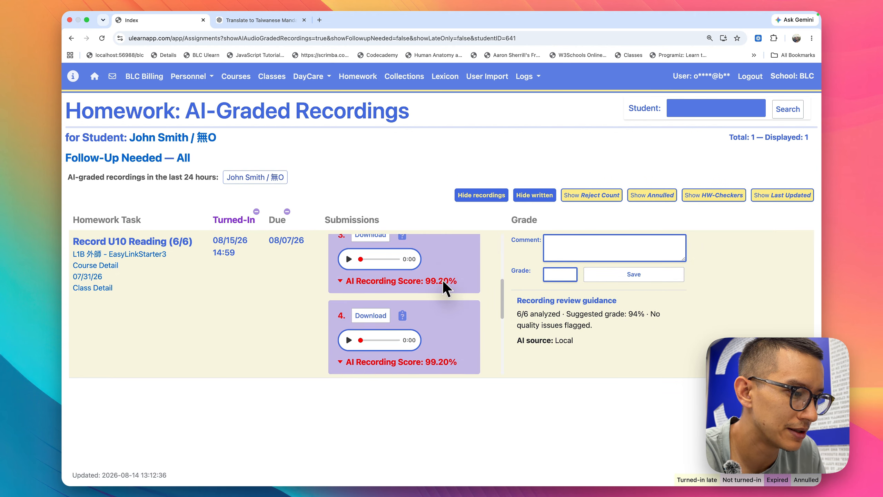
pyautogui.scroll(3, 443, 281)
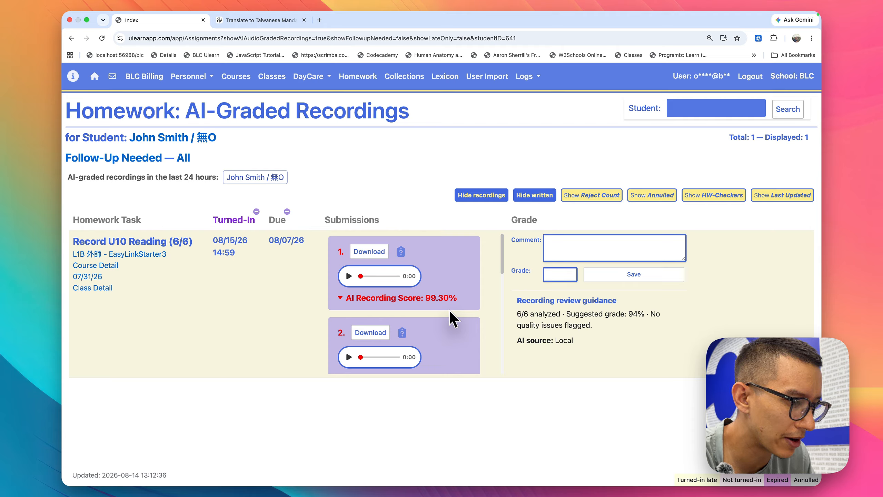
pyautogui.scroll(-10, 450, 311)
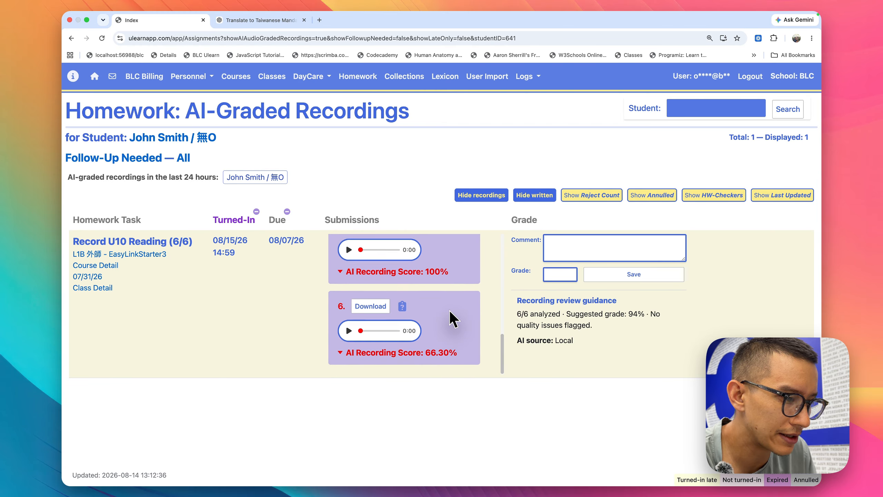
# - Compare the AI scores of the last Record U10 Reading submissions and play the sixth recording
pyautogui.scroll(2, 455, 288)
pyautogui.scroll(-3, 454, 288)
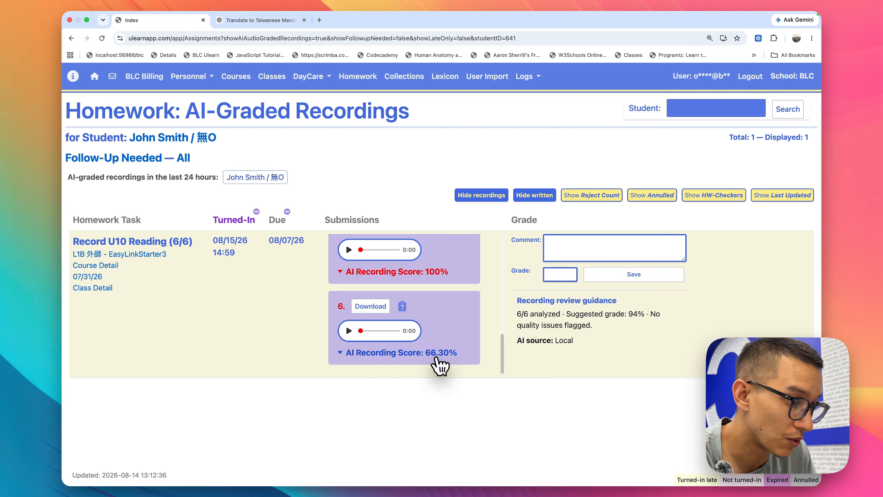
pyautogui.scroll(3, 439, 366)
pyautogui.scroll(-3, 417, 355)
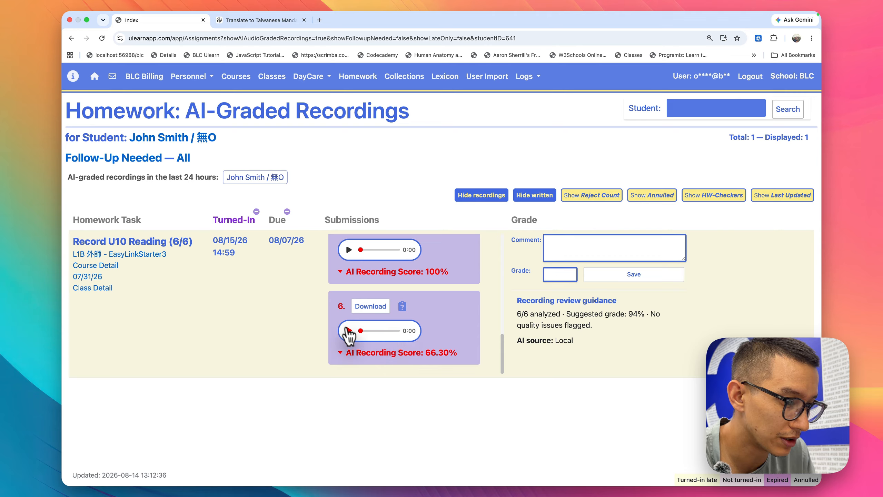
pyautogui.click(348, 331)
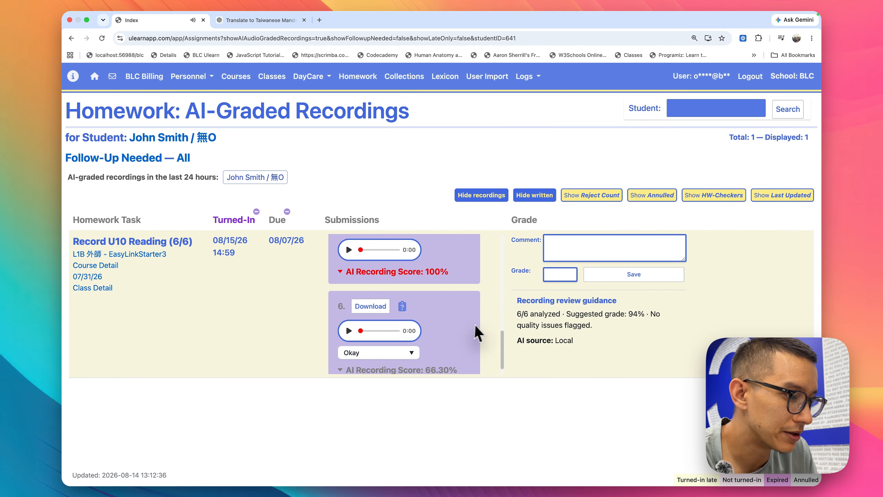
pyautogui.scroll(-1, 466, 333)
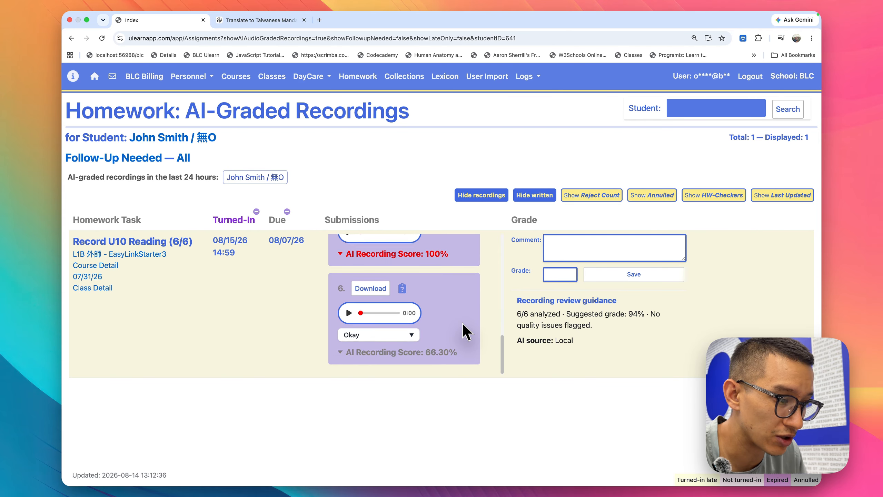